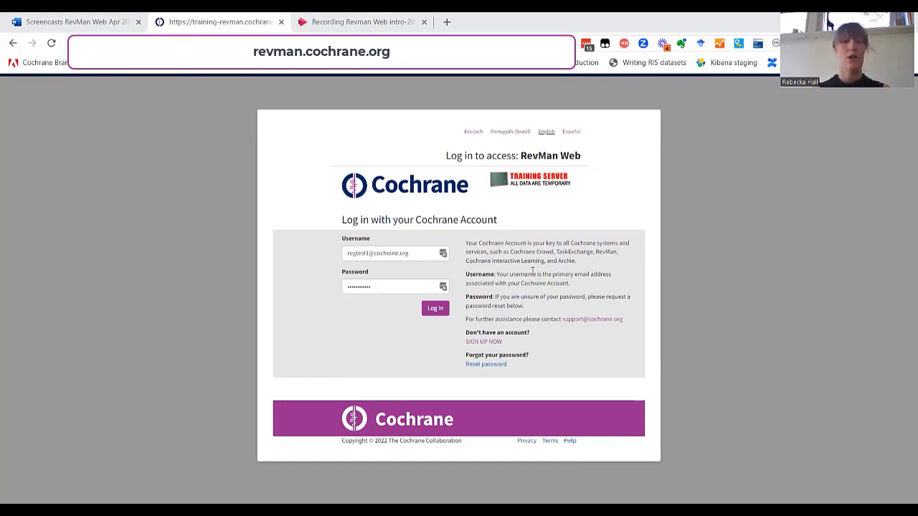
Step: Log in to the RevMan Web training server with the Cochrane account
click(435, 309)
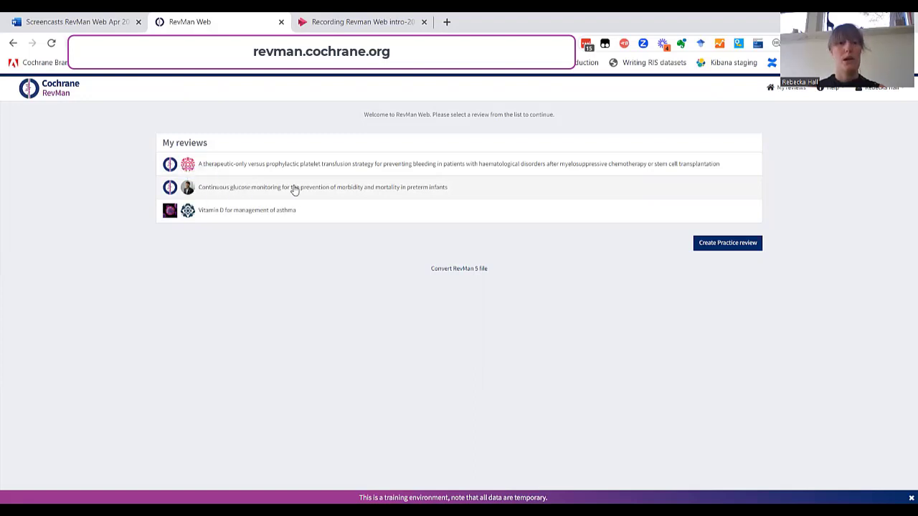
Step: Open the Continuous glucose monitoring review, then expand and collapse Review information
click(429, 189)
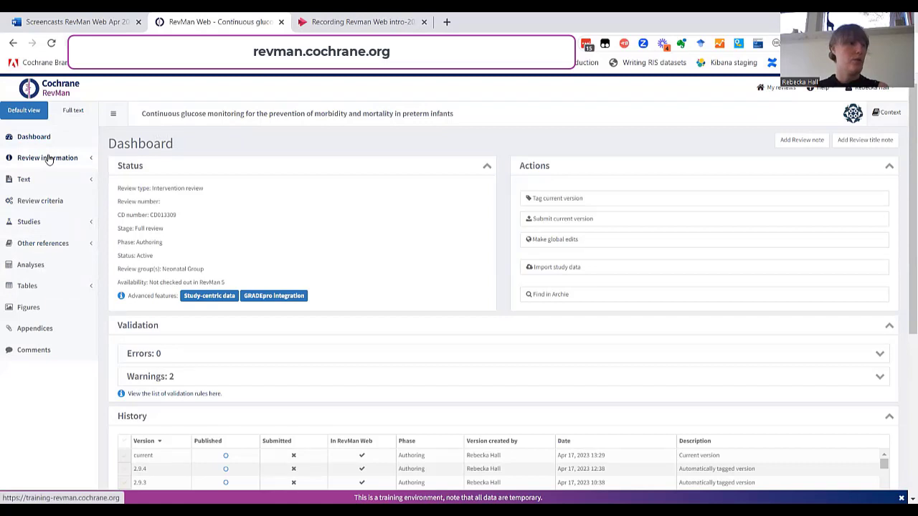
click(48, 159)
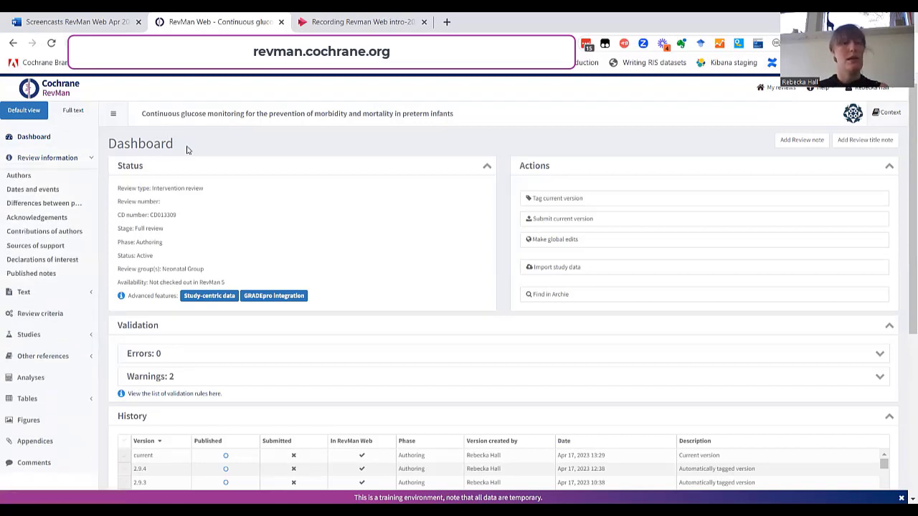
click(31, 157)
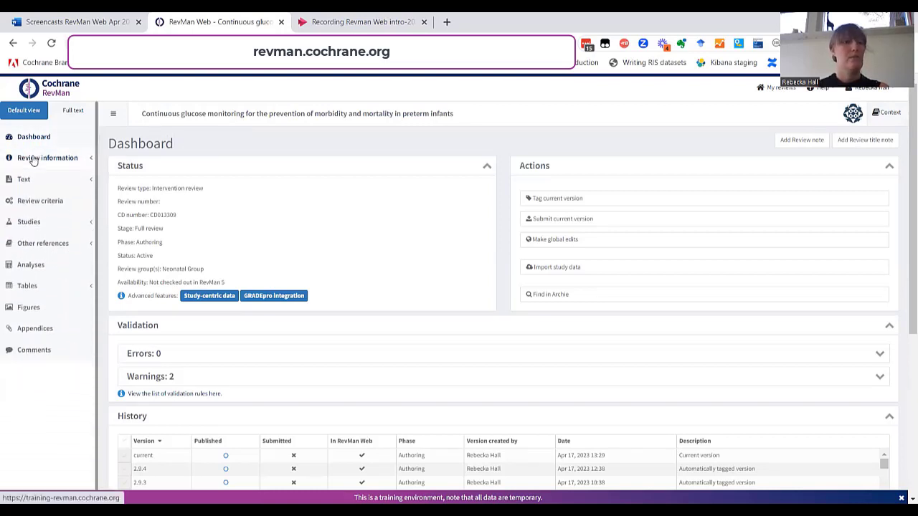
Step: In the Abstract, replace the end of the Background paragraph so it ends with 'Atest'
click(24, 180)
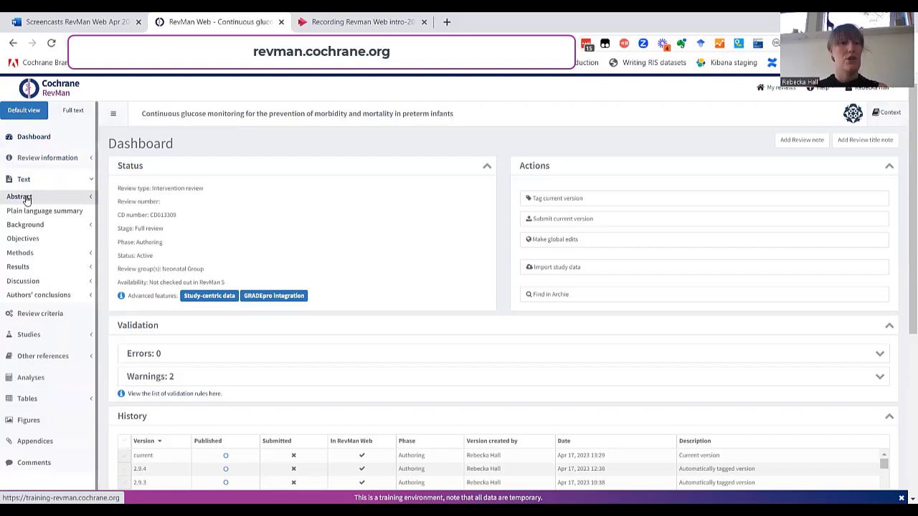
click(25, 200)
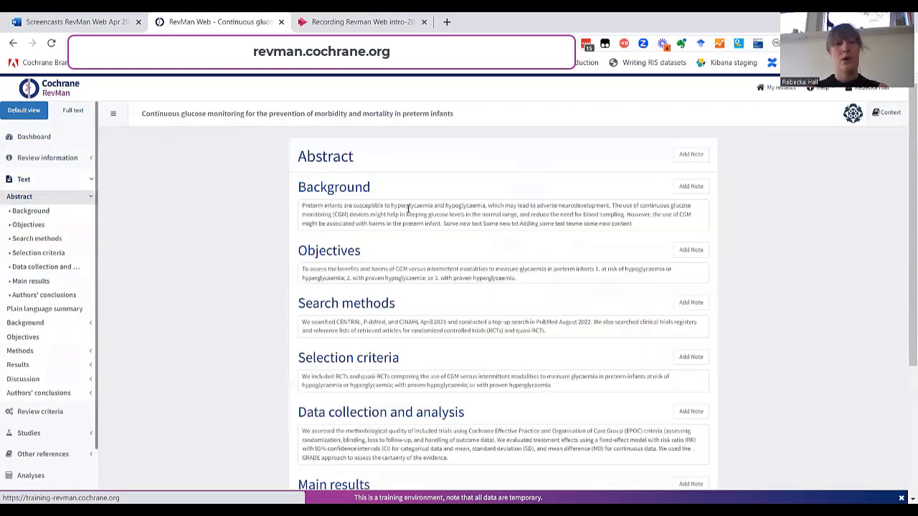
drag(631, 224, 525, 228)
key(BackSpace)
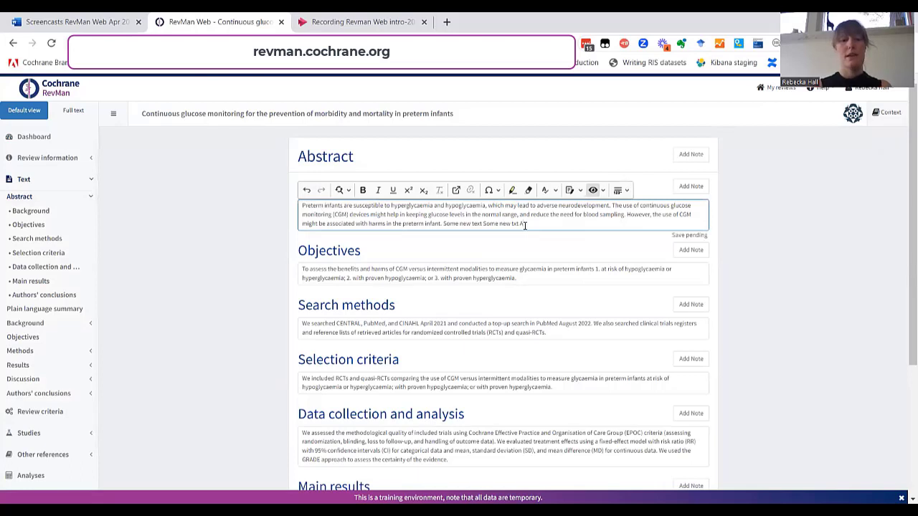
text(test)
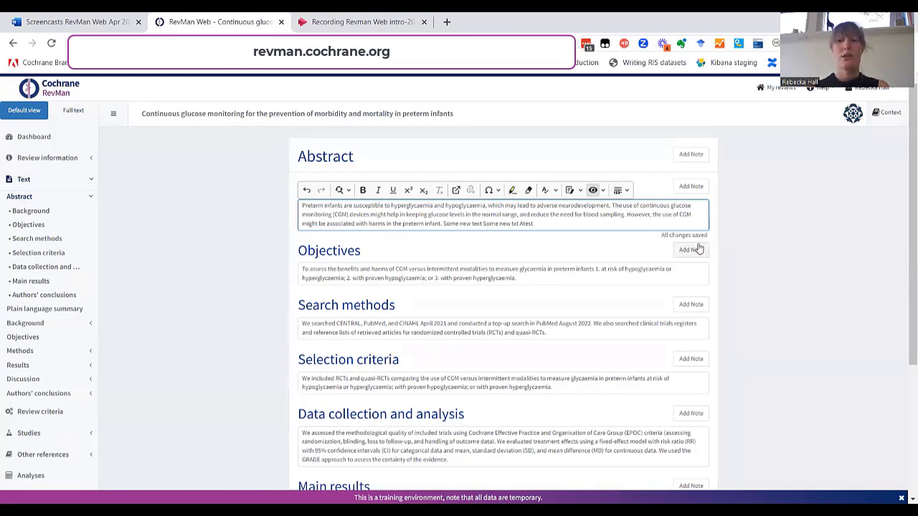
Step: Show the Context panel's Analyses list and preview the 1.1 Neonatal mortality forest plot
click(895, 119)
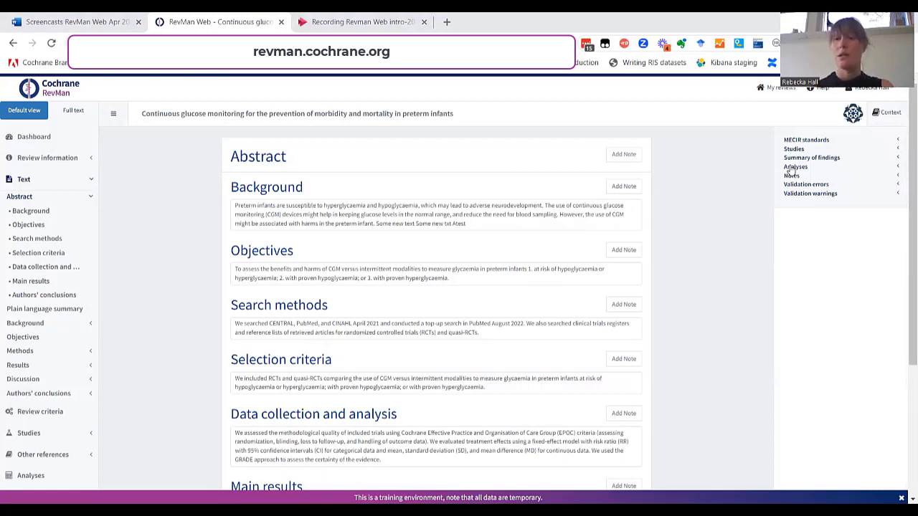
click(792, 167)
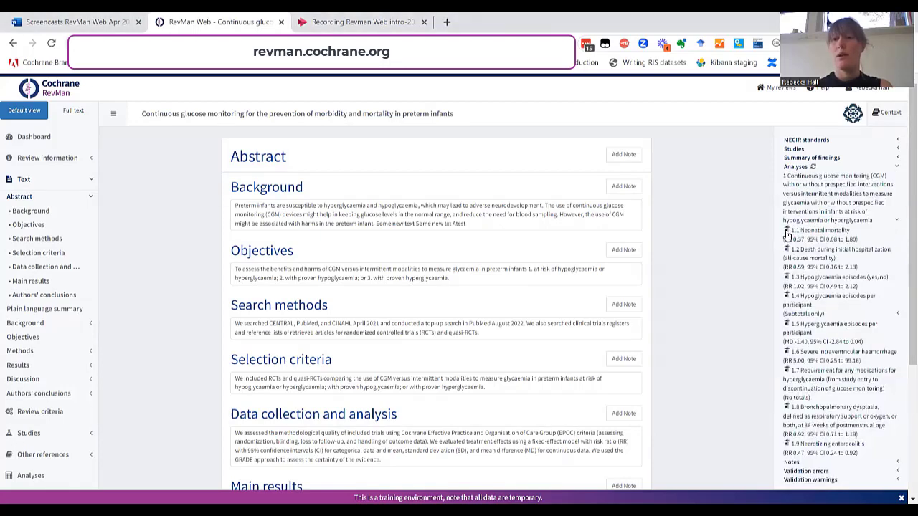
click(787, 232)
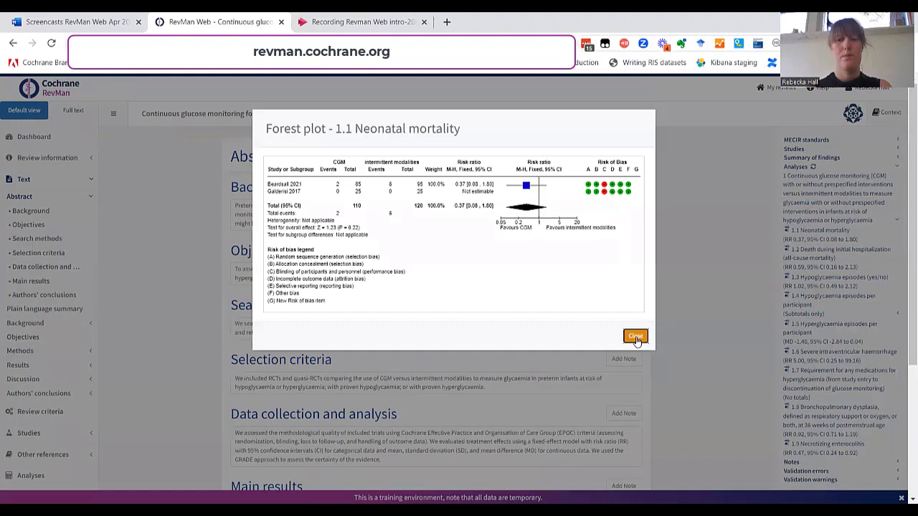
click(636, 336)
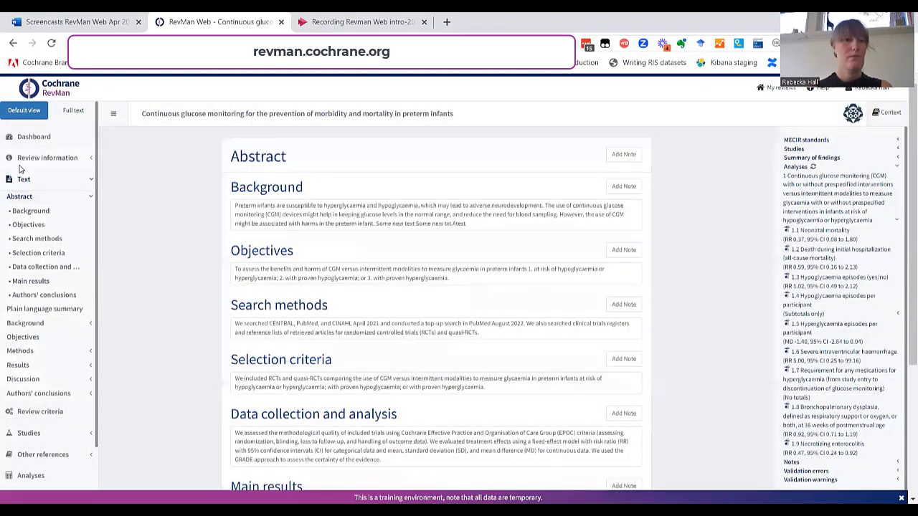
click(22, 180)
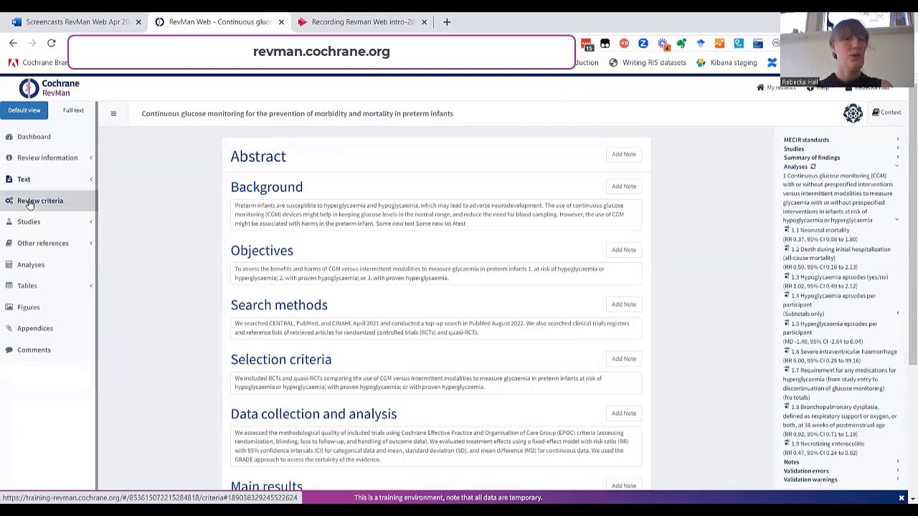
Step: View the Review criteria with CGM and IGM interventions, then expand Studies
click(30, 204)
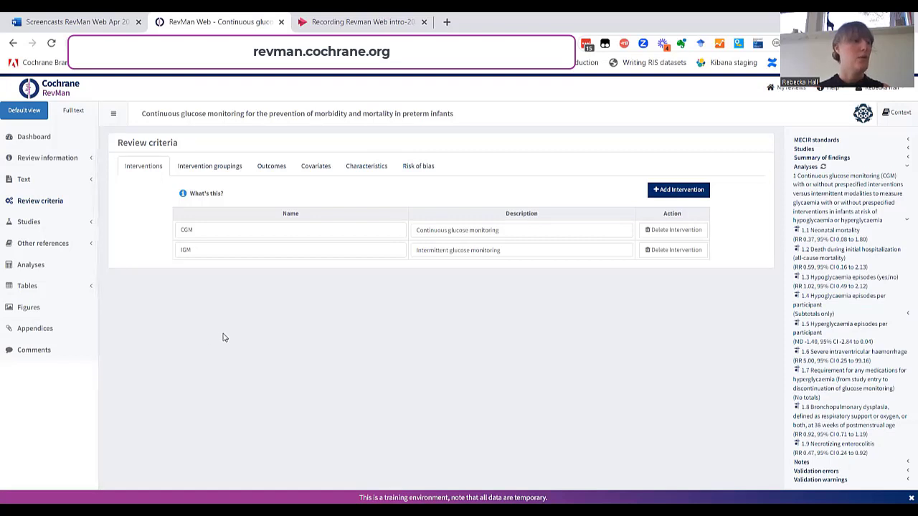
click(20, 223)
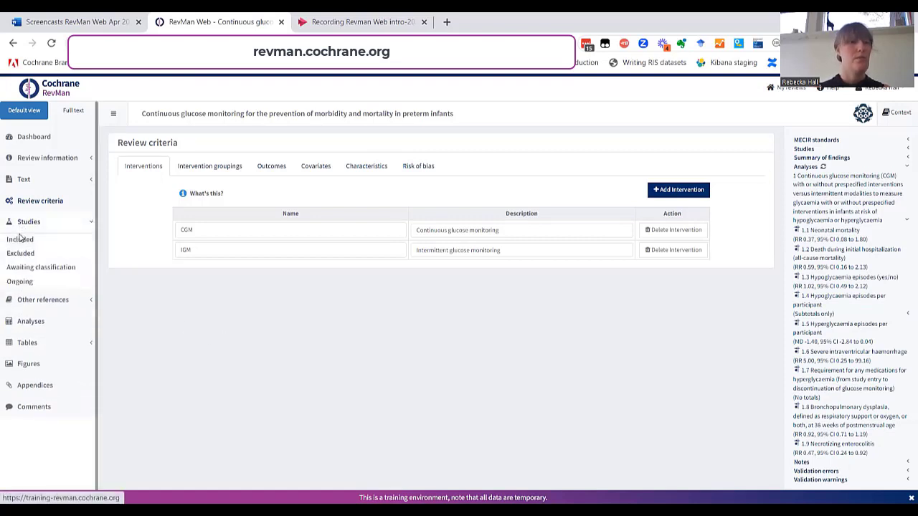
Step: Open the included study Beardsall 2021 to show its general details
click(20, 240)
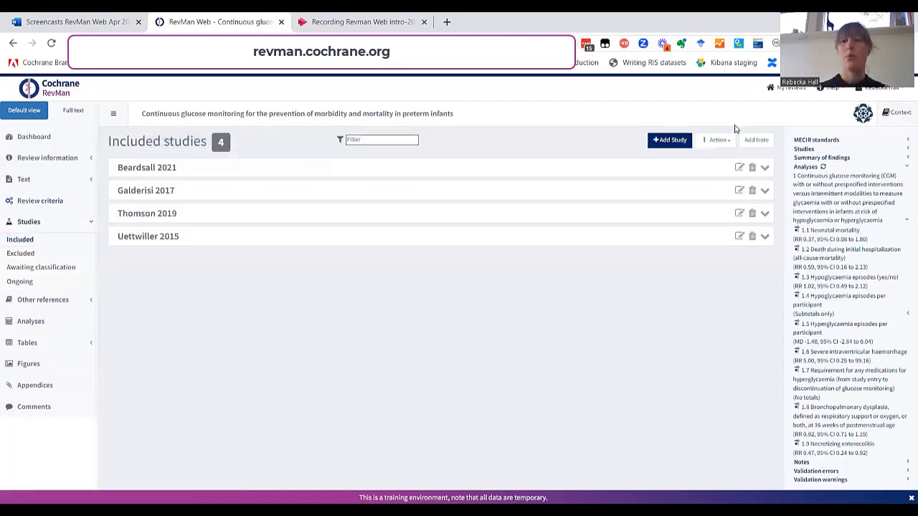
click(717, 141)
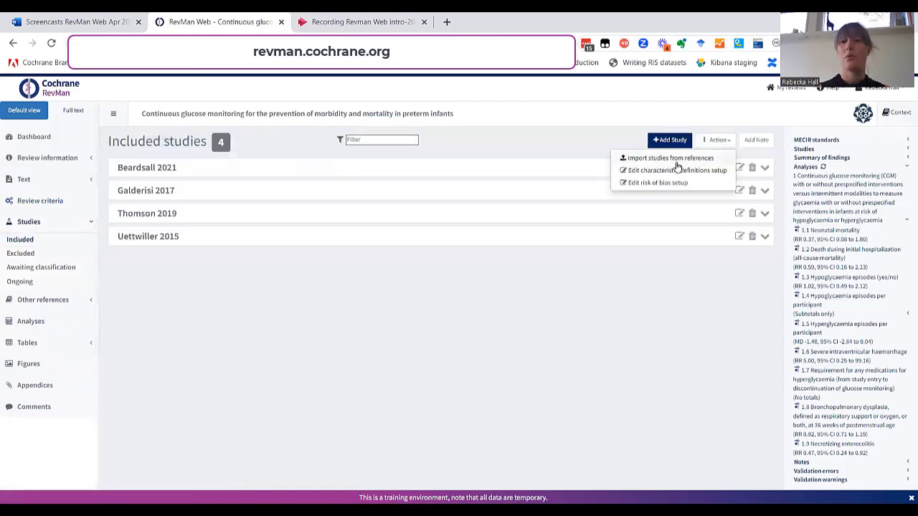
click(657, 287)
click(739, 167)
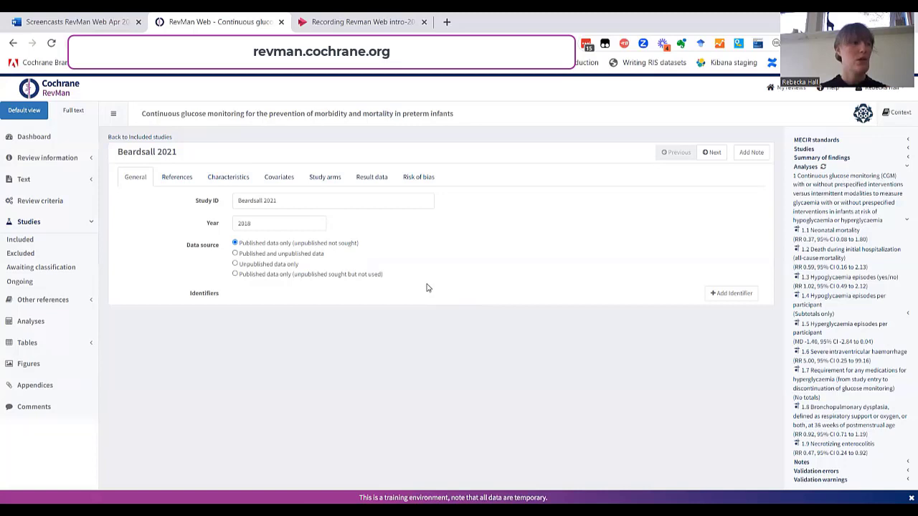
click(22, 224)
Step: View the 59 Additional references, then go to the Analyses page
click(18, 244)
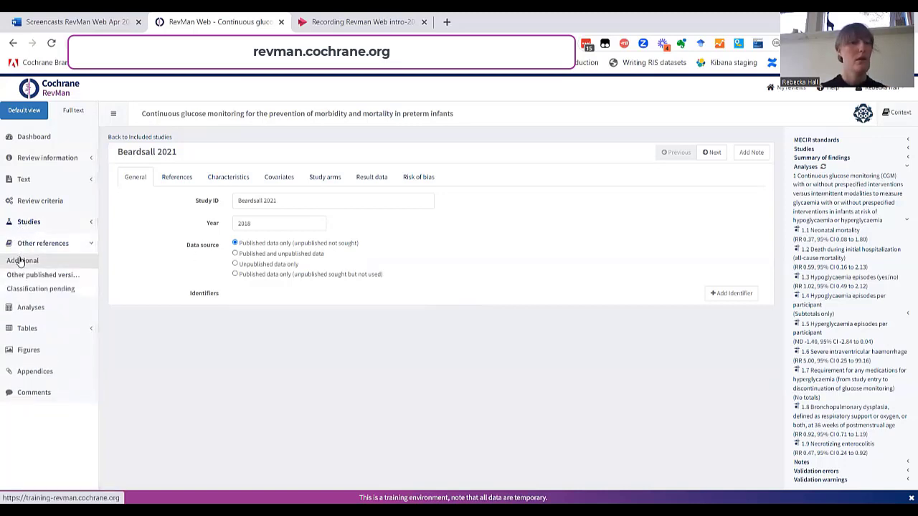
click(22, 263)
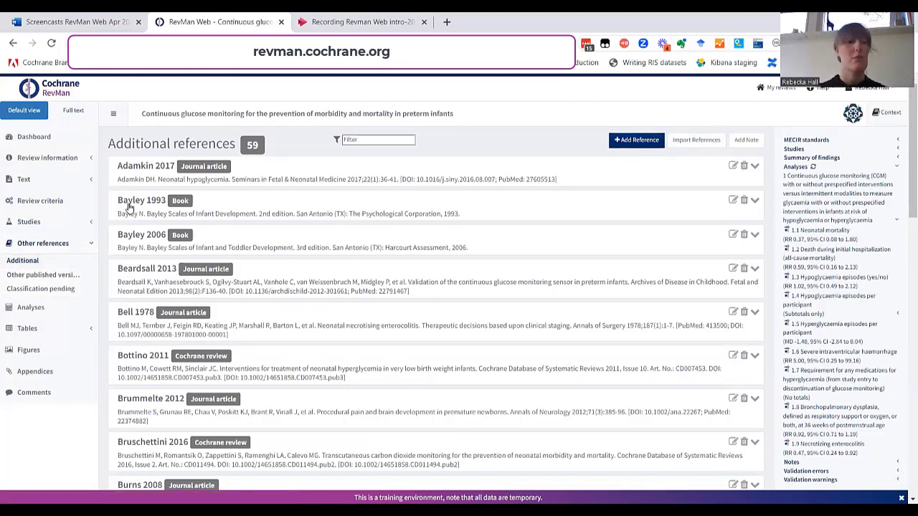
click(27, 247)
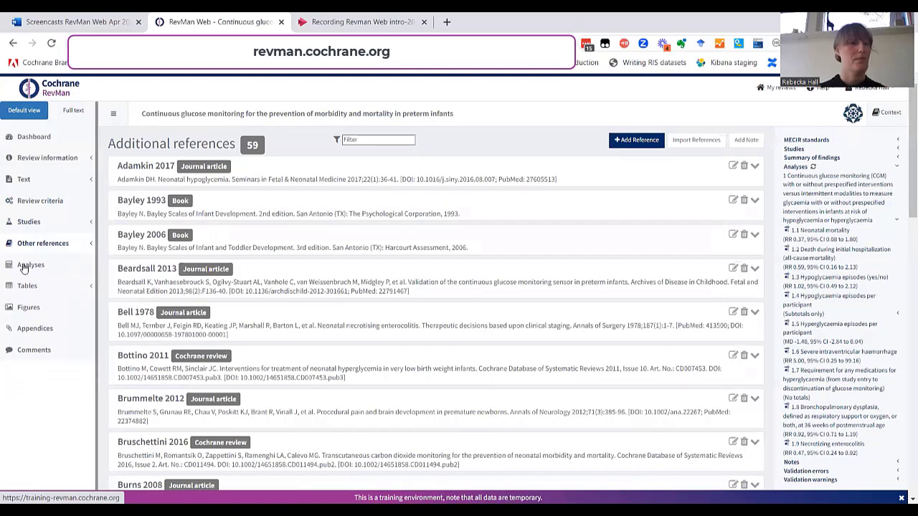
click(24, 266)
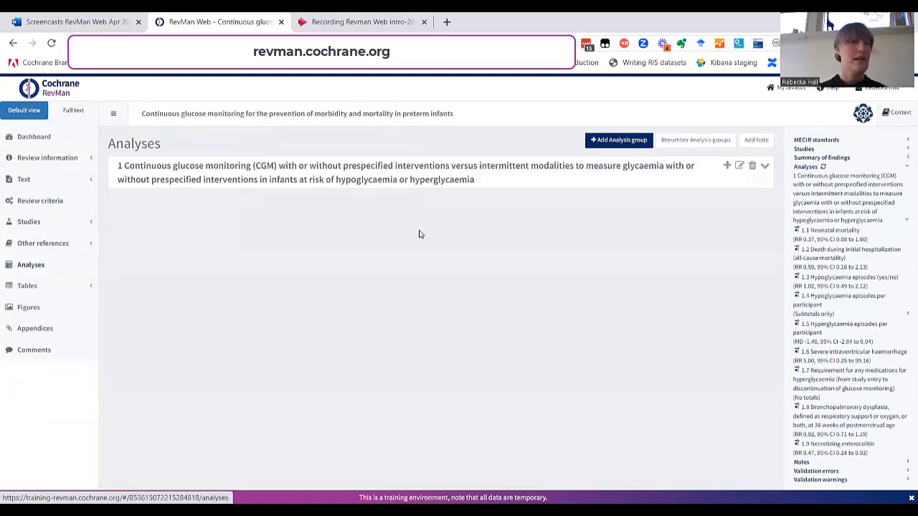
Step: Show the 1.1 Neonatal mortality forest plot (RR 0.37 [0.08, 1.80]) and expand Tables
click(323, 170)
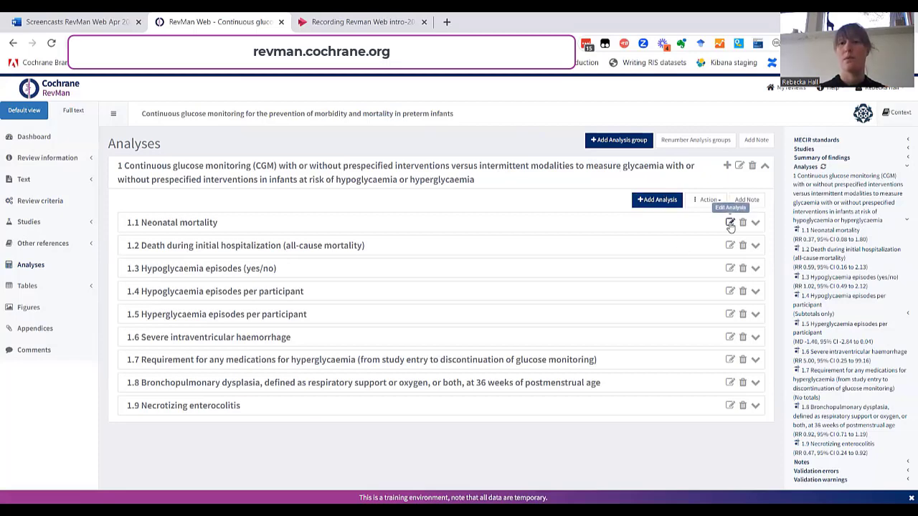
click(730, 223)
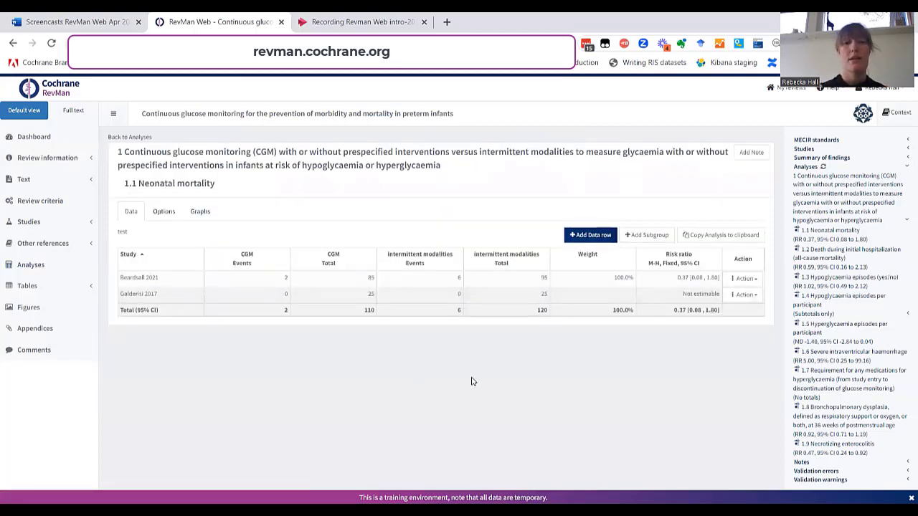
click(163, 211)
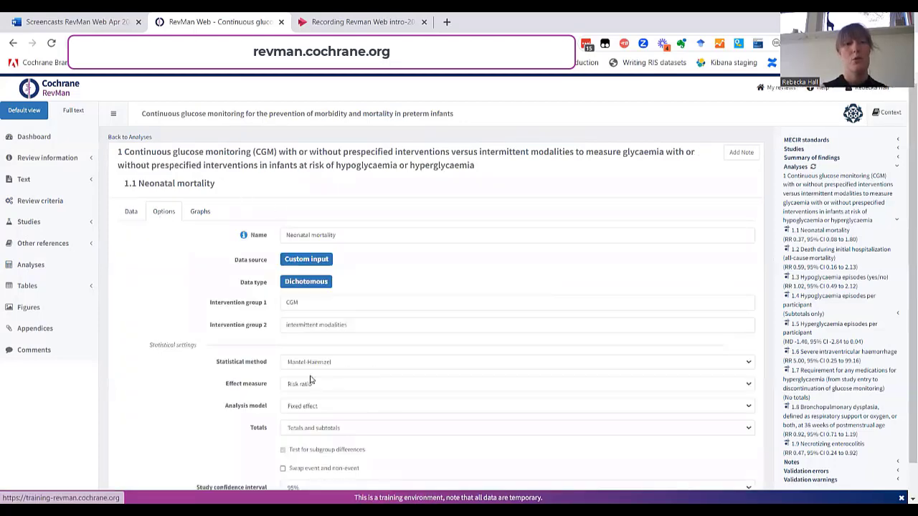
click(202, 213)
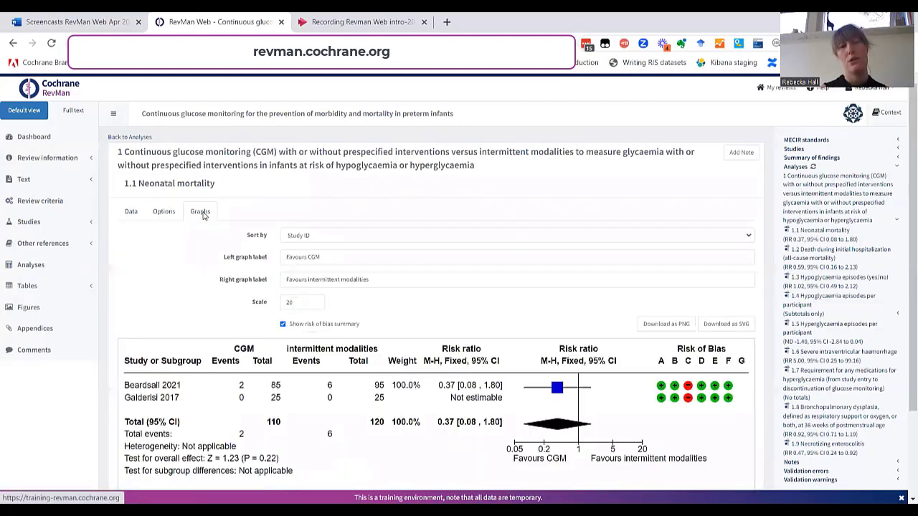
scroll(551, 319, down, 1)
scroll(551, 319, down, 1)
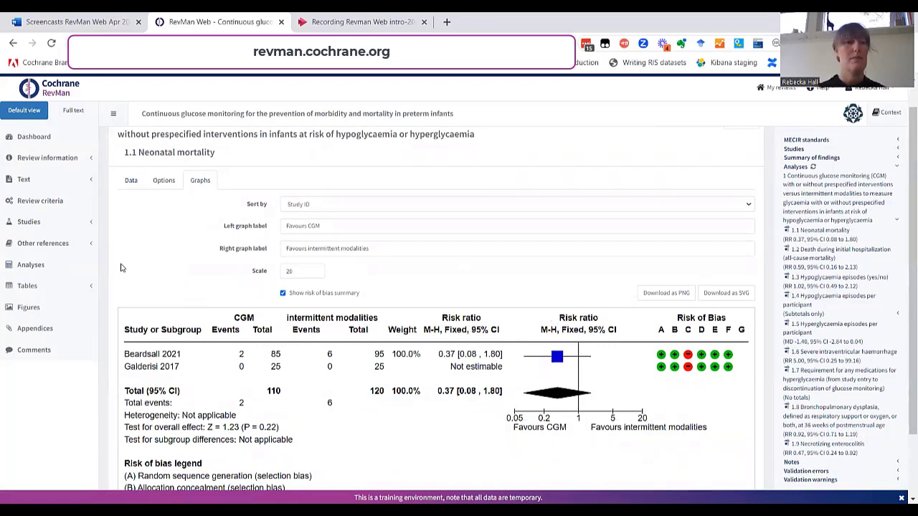
click(22, 287)
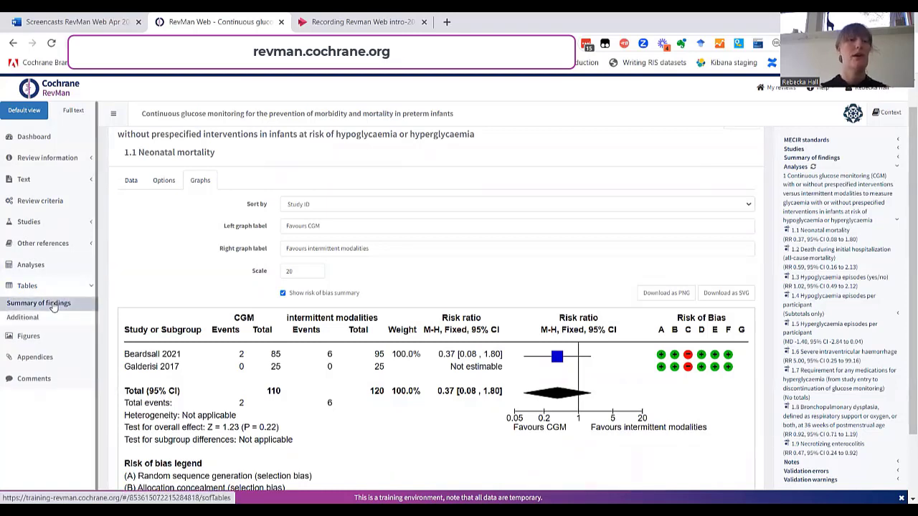
Step: Open Summary of findings table 1, CGM versus intermittent monitoring, and collapse it
click(54, 304)
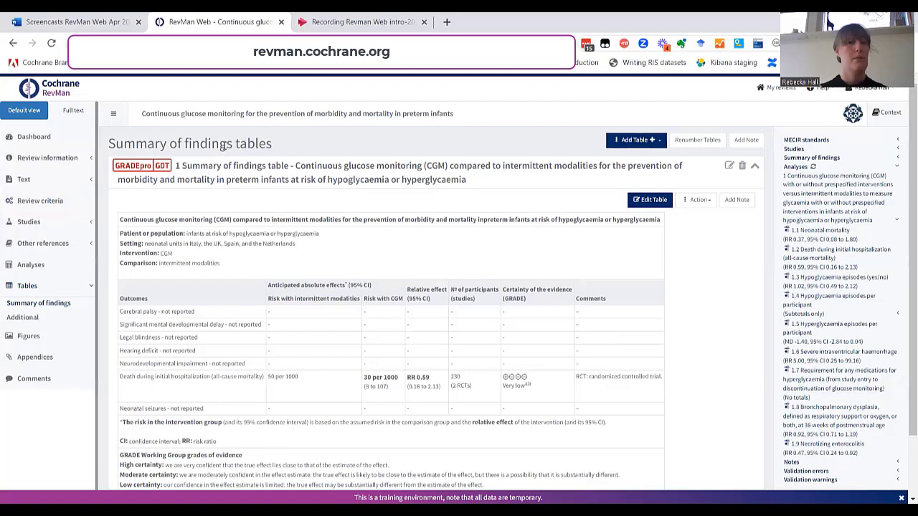
click(192, 179)
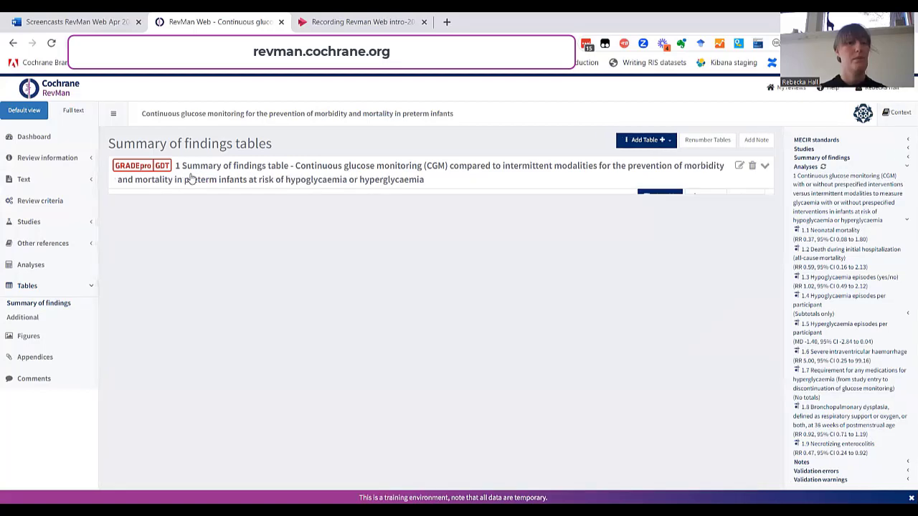
Step: On the Figures page, view and then collapse the Figure 3 risk of bias summary
click(24, 340)
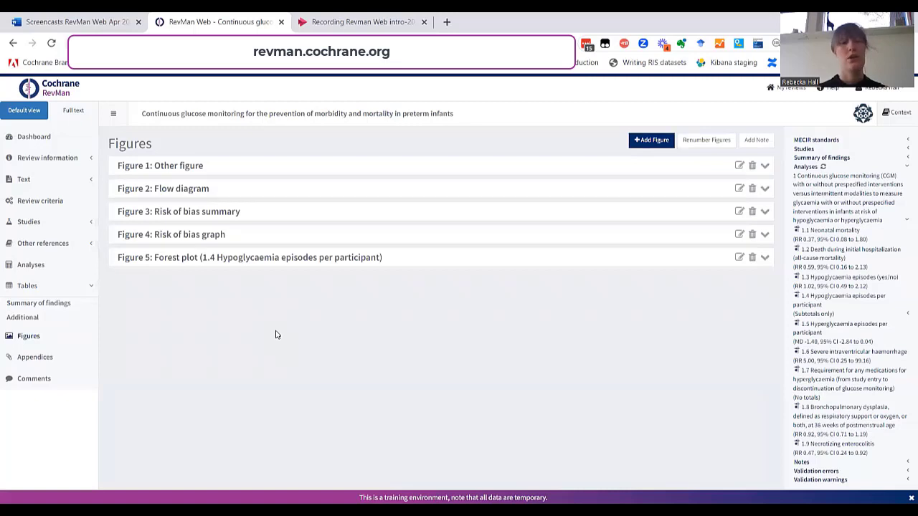
click(262, 215)
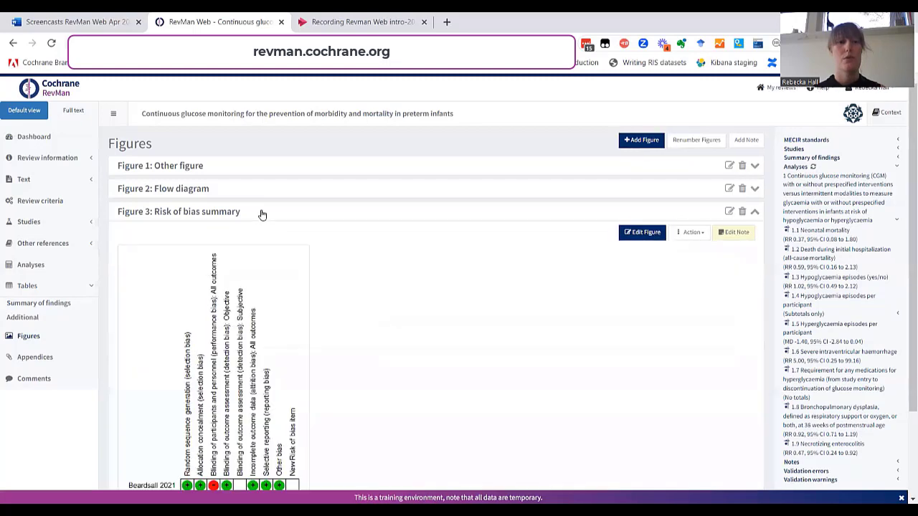
middle_click(339, 355)
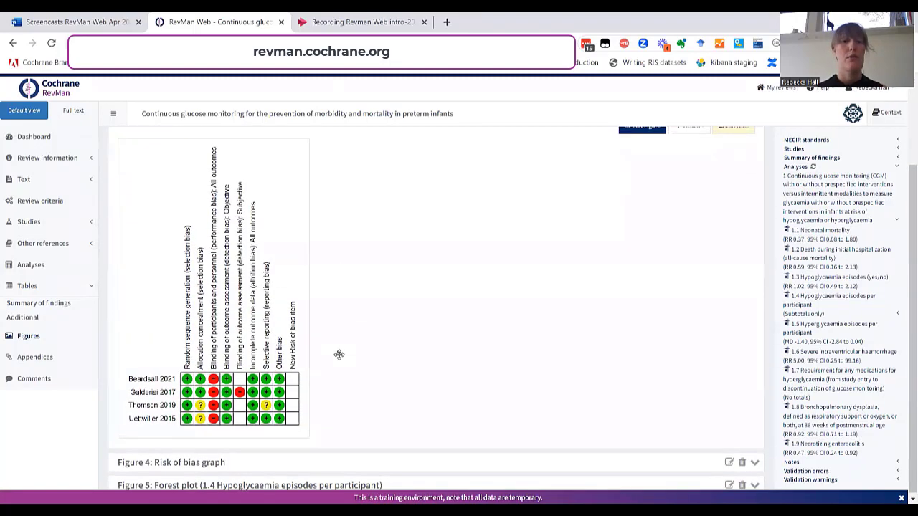
click(280, 178)
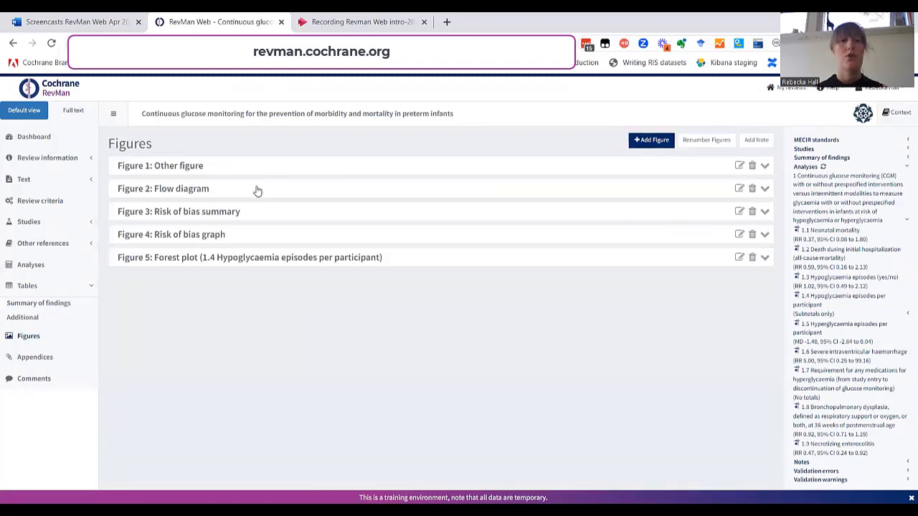
Step: View the Figure 2 flow diagram, then collapse it and the Tables group
click(198, 190)
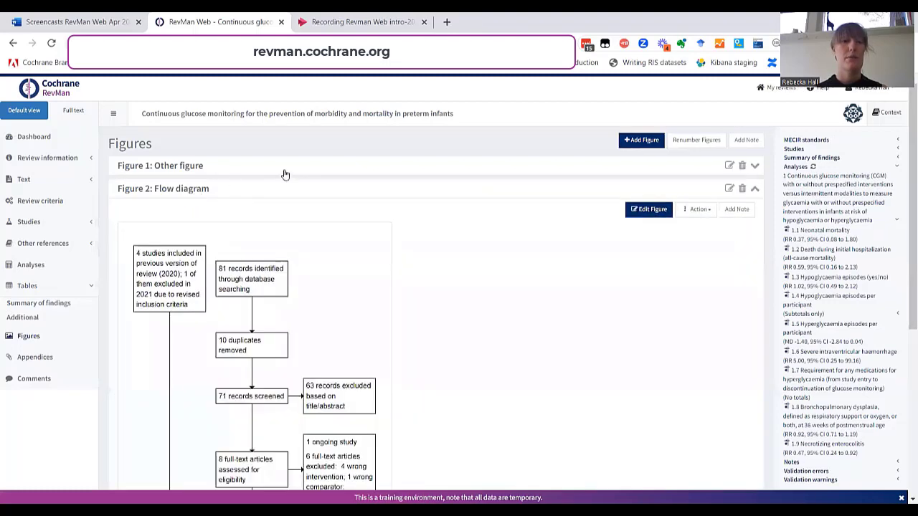
scroll(518, 319, down, 3)
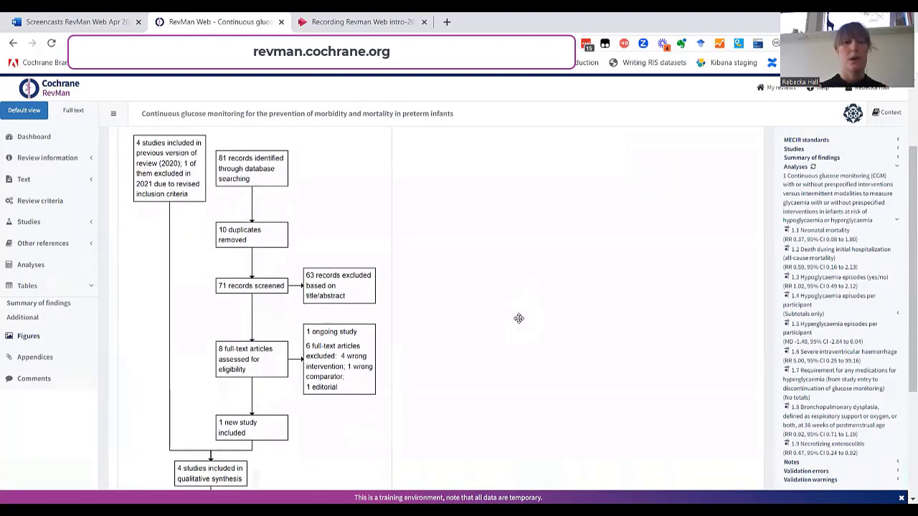
scroll(518, 318, up, 3)
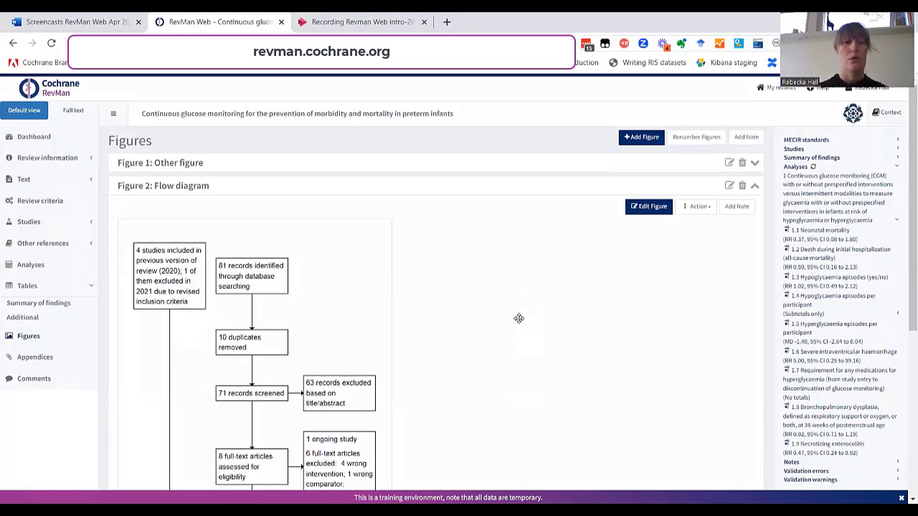
click(195, 187)
click(26, 287)
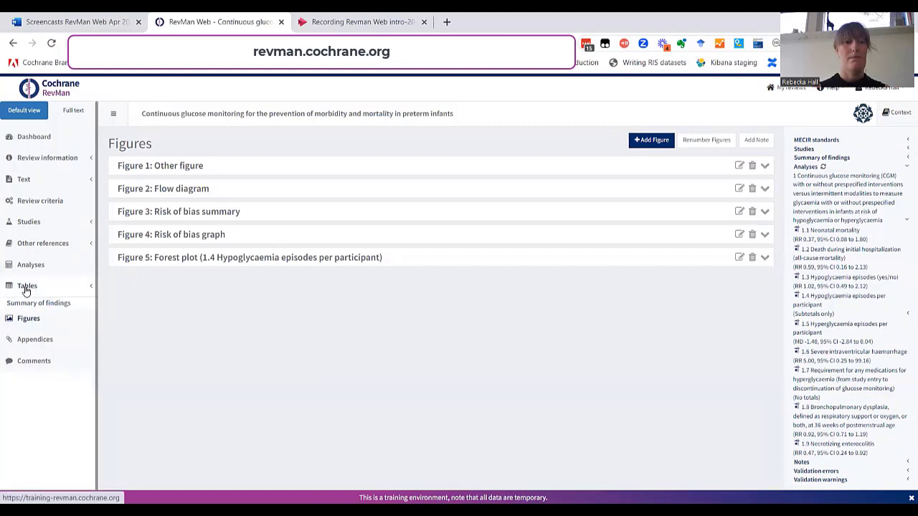
Step: Show the review's two appendices: 1 Search strategies and 2 Risk of bias tool
click(29, 329)
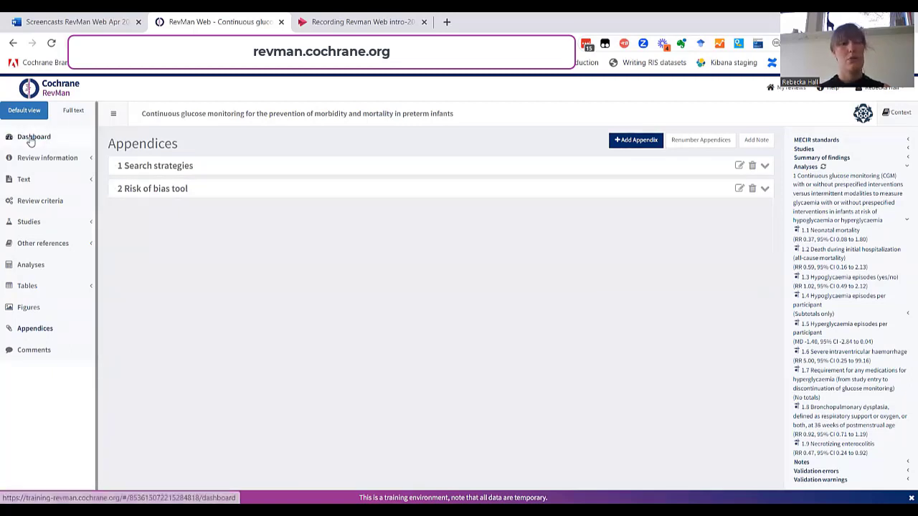
Step: On the Dashboard, confirm validation shows 0 errors and 2 warnings, expanding then collapsing the Errors list
click(31, 139)
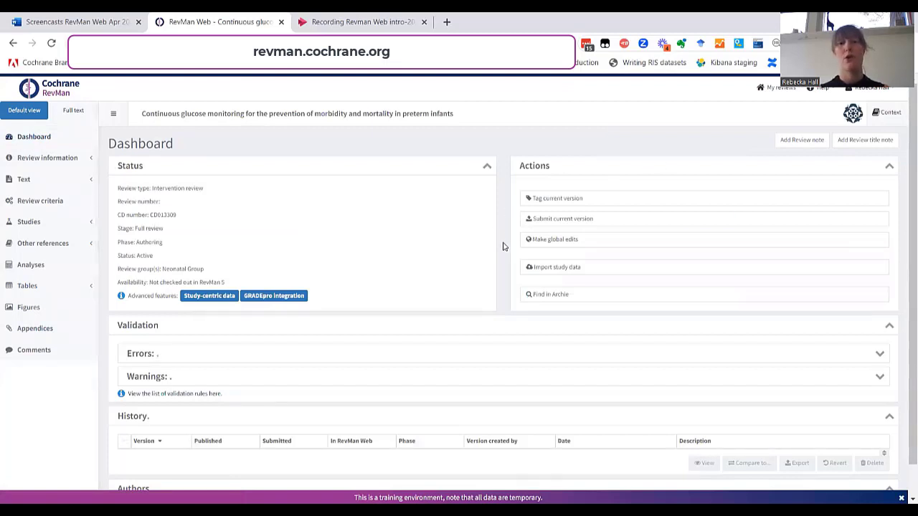
scroll(504, 258, down, 1)
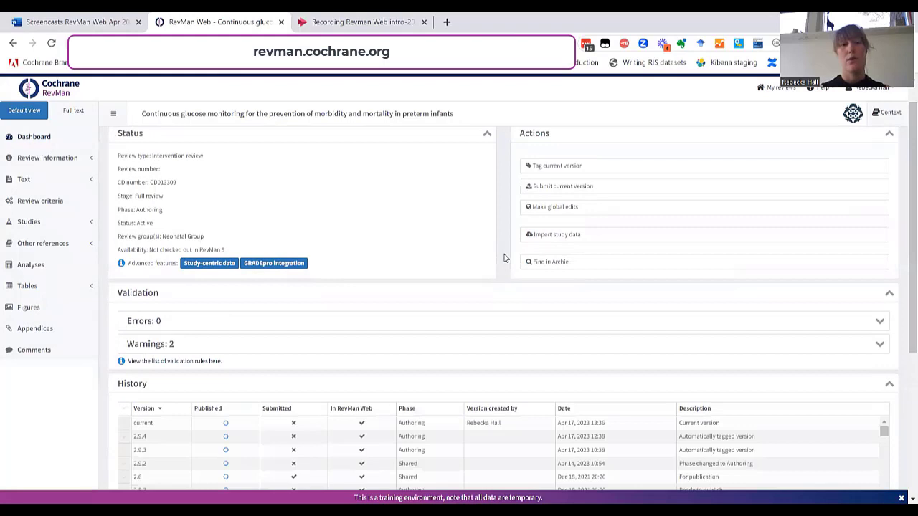
scroll(504, 258, down, 1)
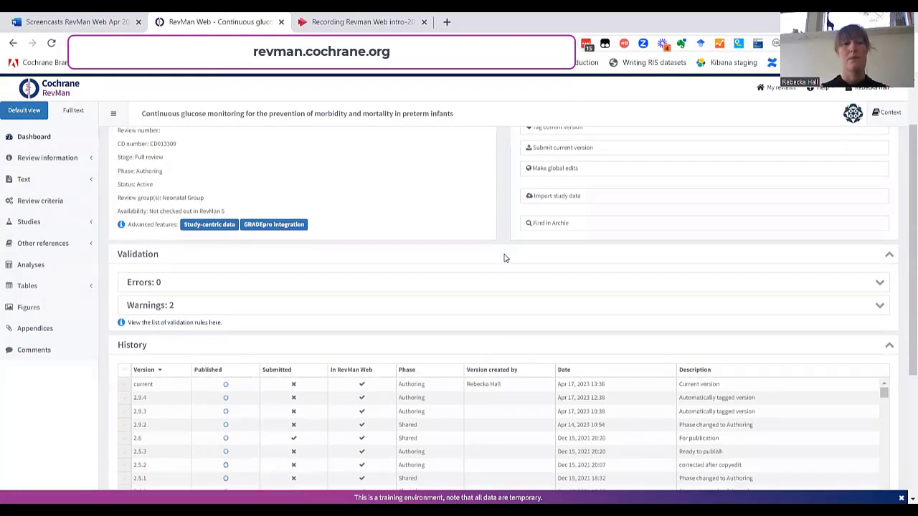
click(240, 287)
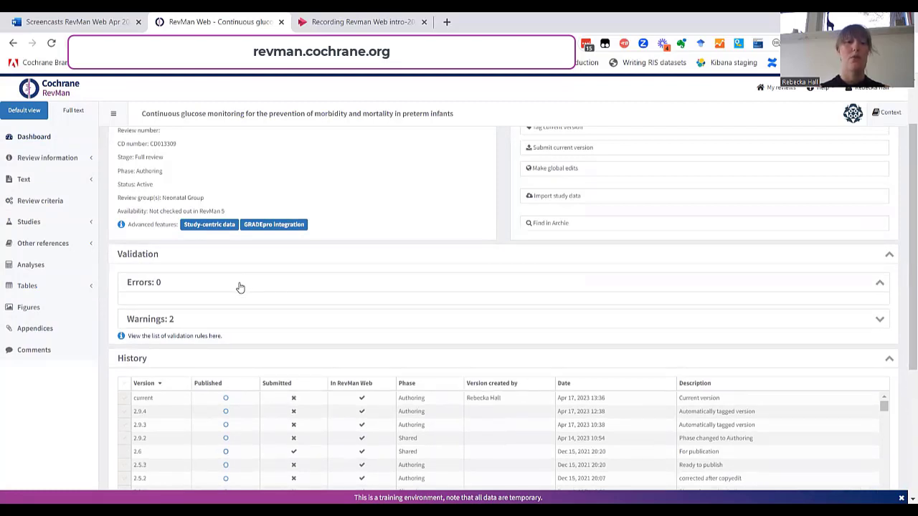
click(241, 287)
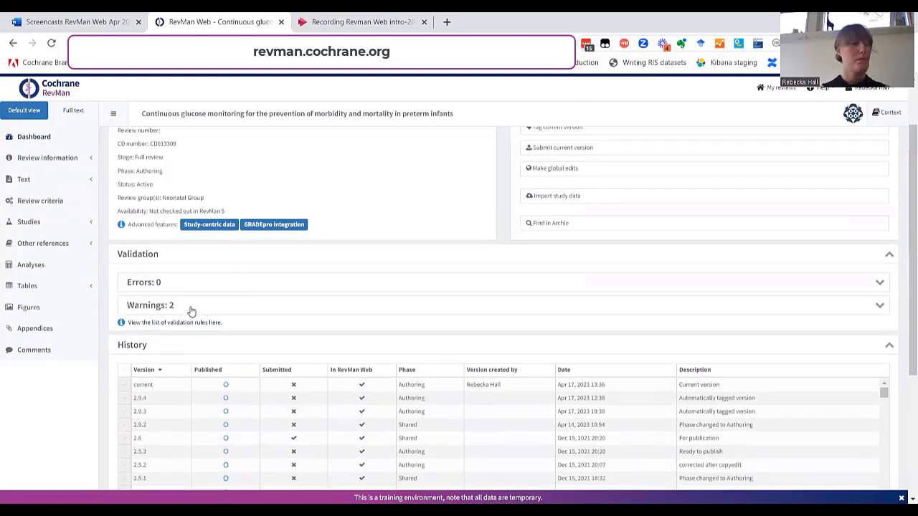
Step: In the History table, tick version 2.9.4 in place of the current version row
scroll(303, 383, down, 1)
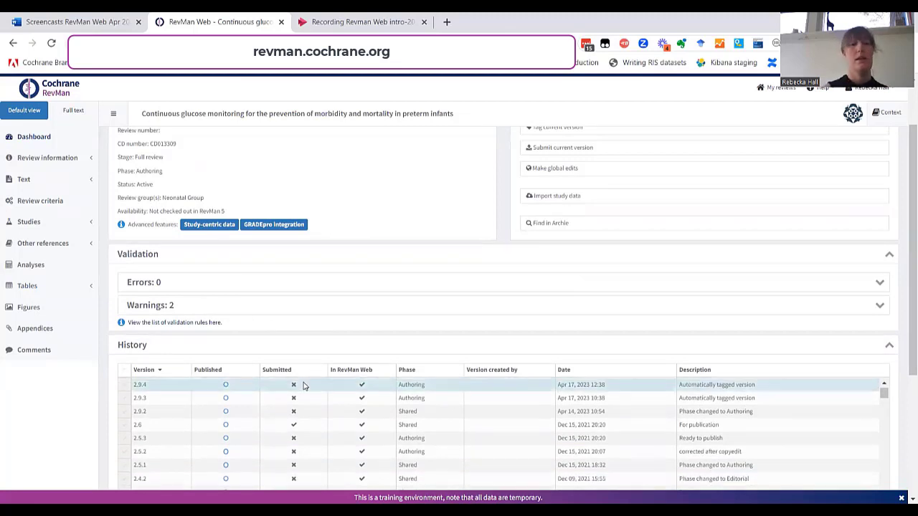
scroll(303, 383, up, 2)
scroll(480, 311, down, 3)
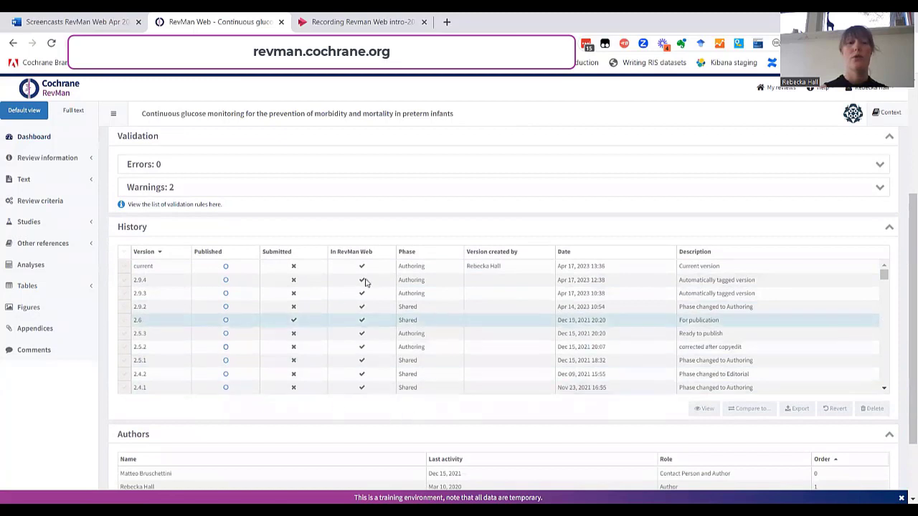
scroll(543, 201, up, 1)
scroll(543, 201, up, 4)
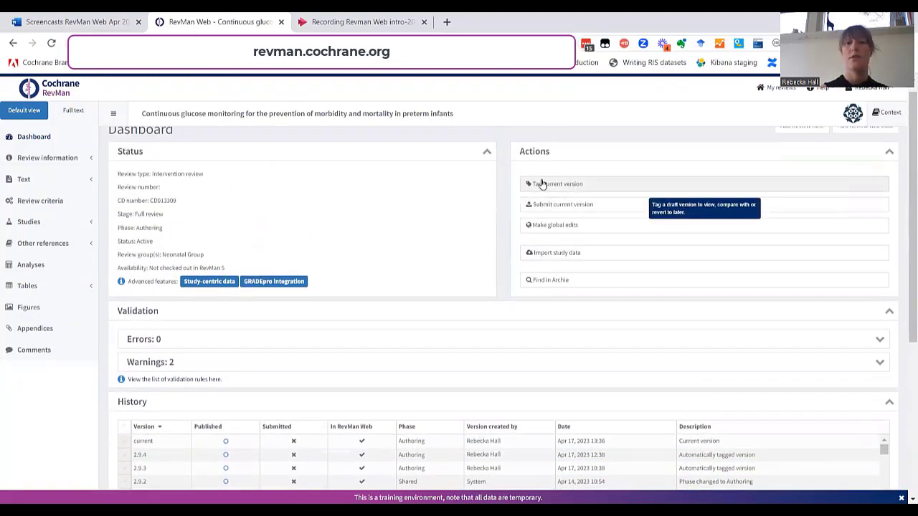
scroll(413, 354, down, 4)
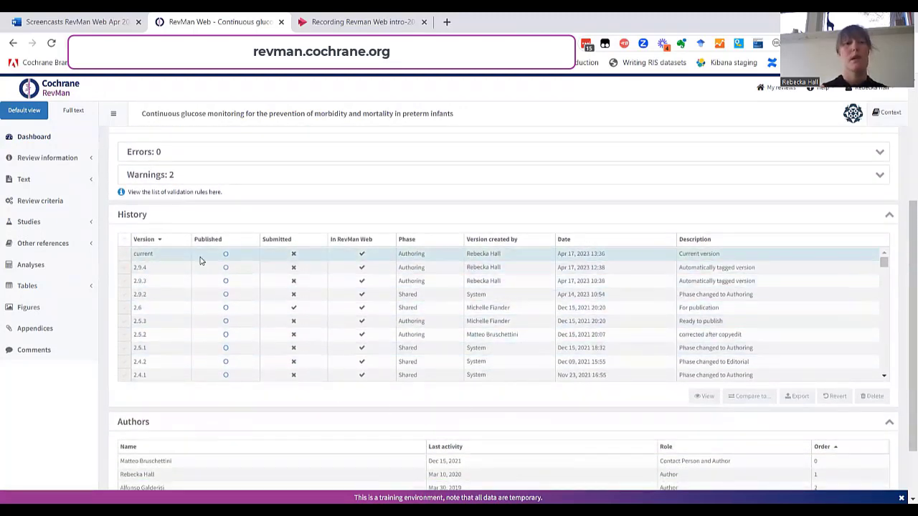
click(124, 256)
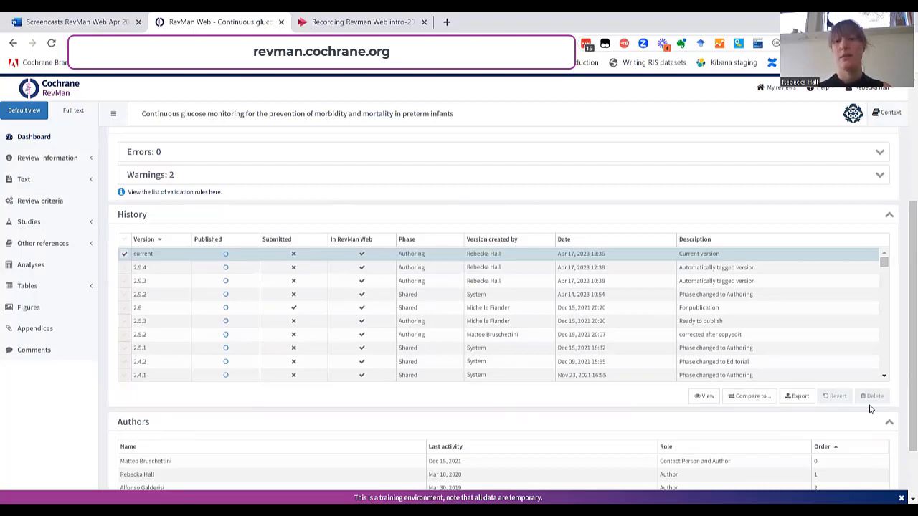
click(123, 269)
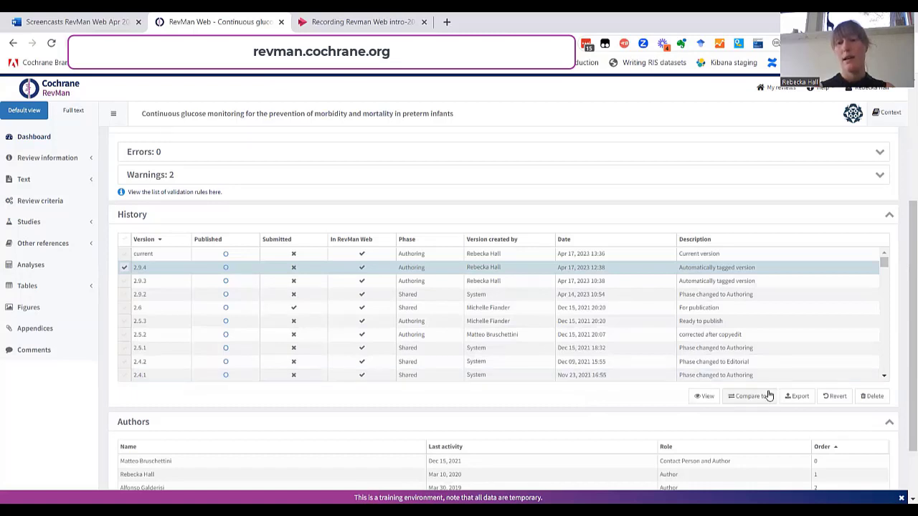
click(798, 396)
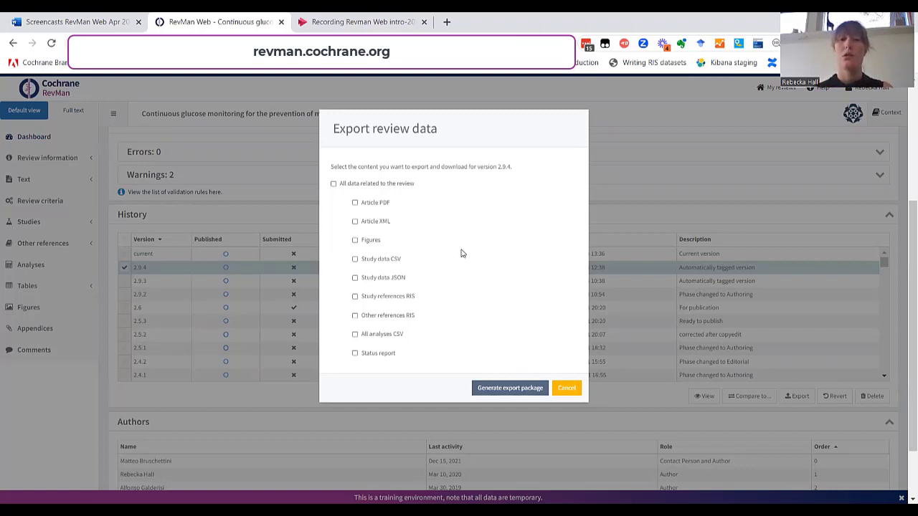
click(566, 389)
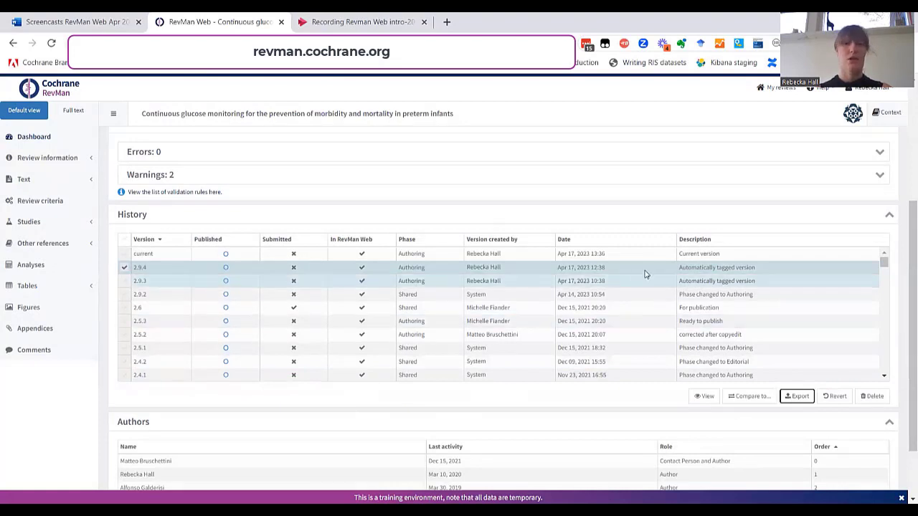
scroll(709, 161, up, 3)
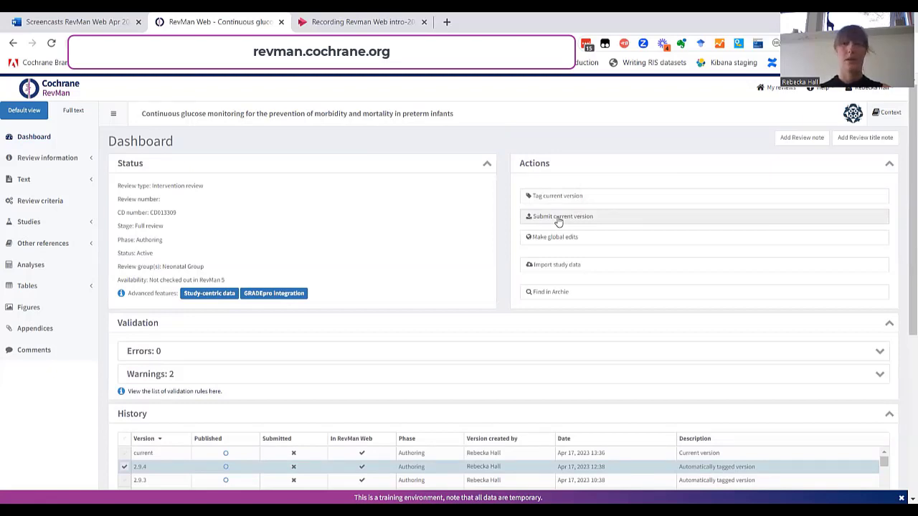
Step: Show the Help menu with Knowledge base, Cochrane handbook, Style manual and Report a problem
click(815, 89)
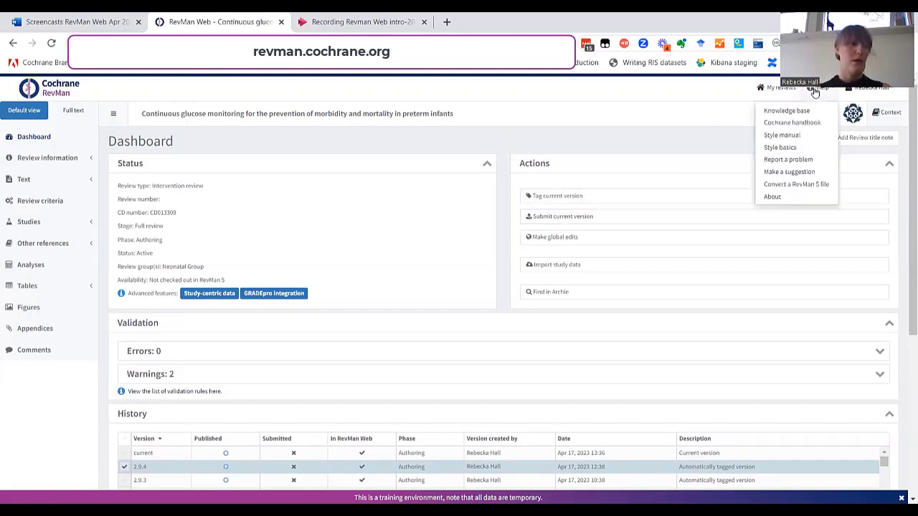